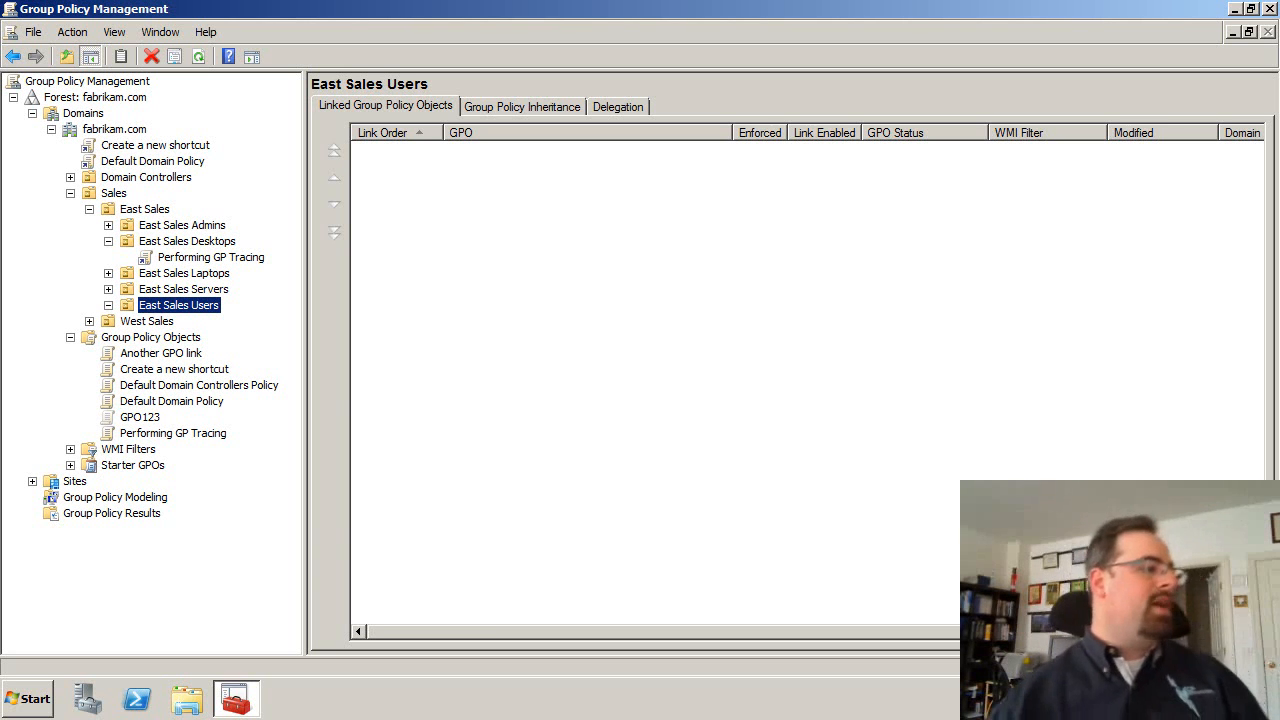
Create a new GPO named Deploy TS Client linked to the East Sales Users OU
{"action": "right_click", "coordinate": [190, 310]}
{"action": "left_click", "coordinate": [226, 312]}
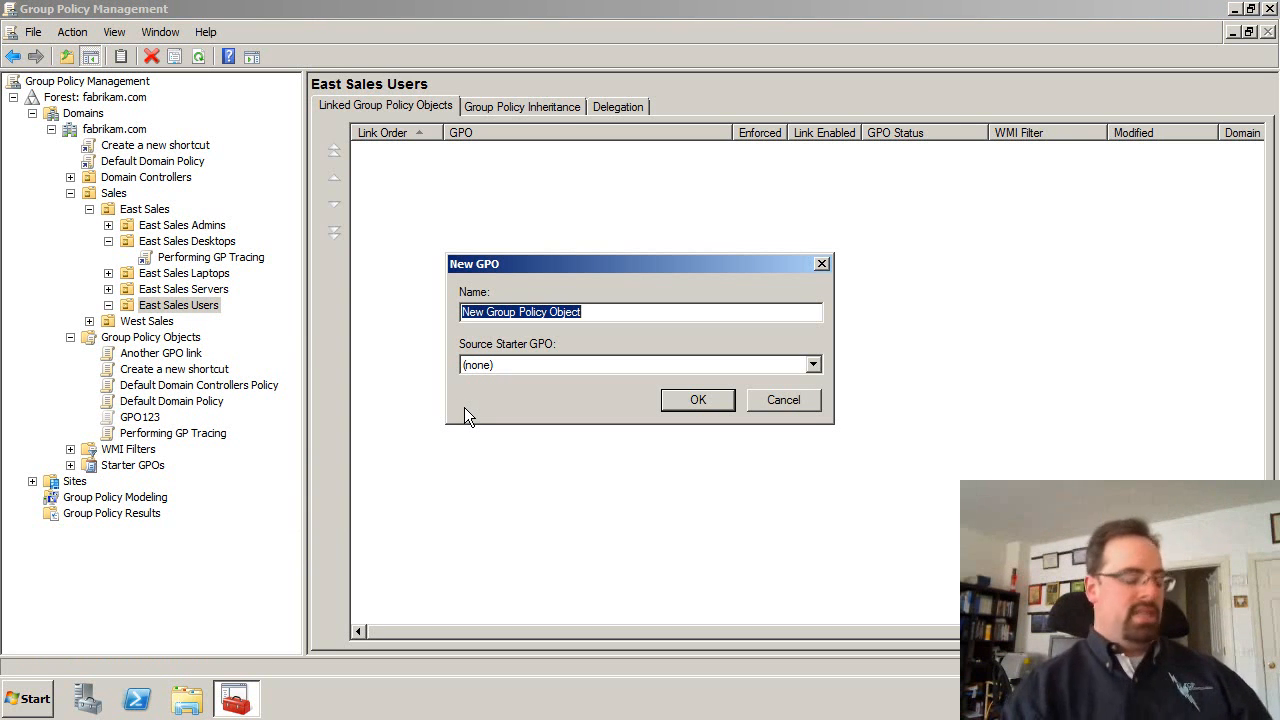
{"action": "type", "text": "Deploy "}
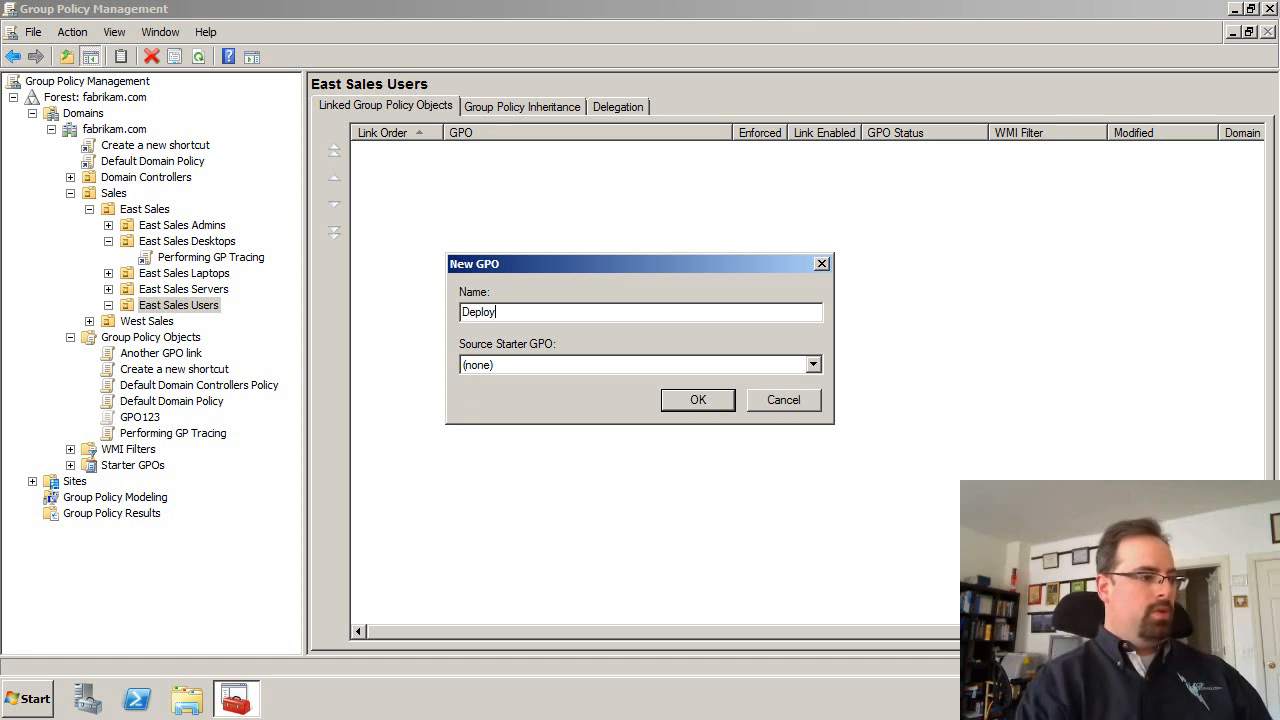
{"action": "type", "text": "TS CLien"}
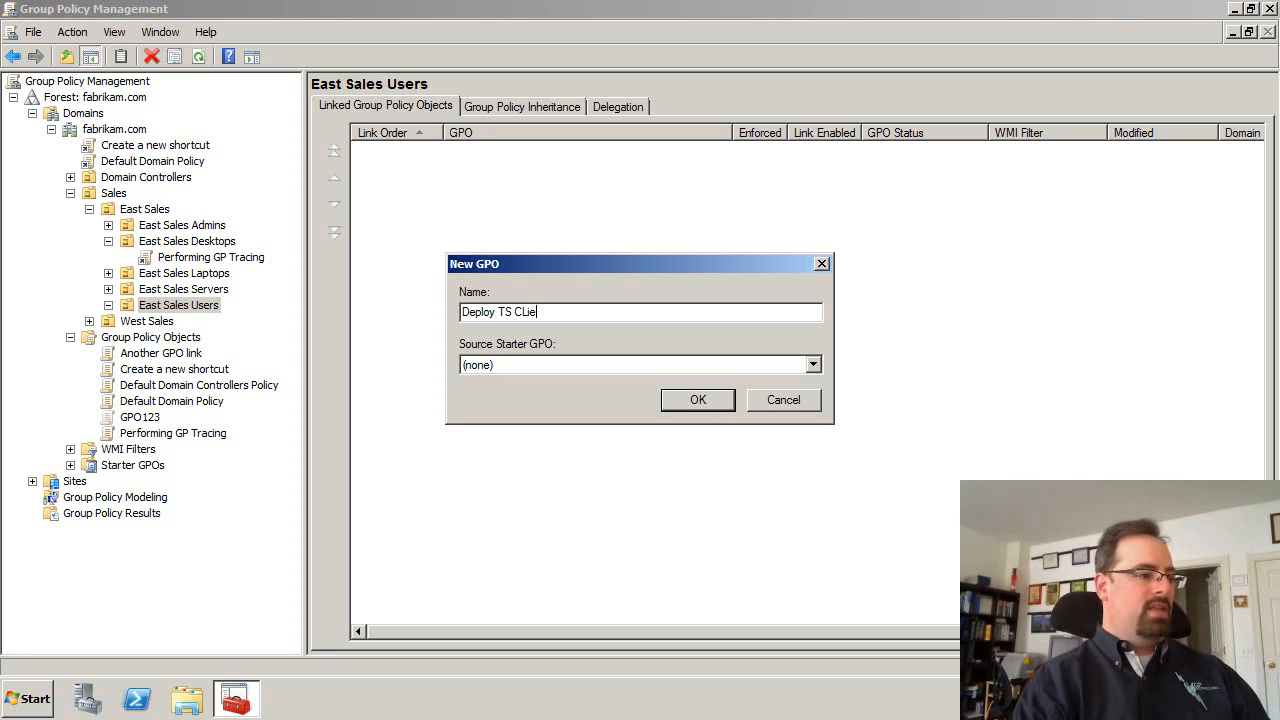
{"action": "key", "text": "BackSpace"}
{"action": "key", "text": "BackSpace"}
{"action": "key", "text": "BackSpace"}
{"action": "key", "text": "BackSpace"}
{"action": "type", "text": "licent"}
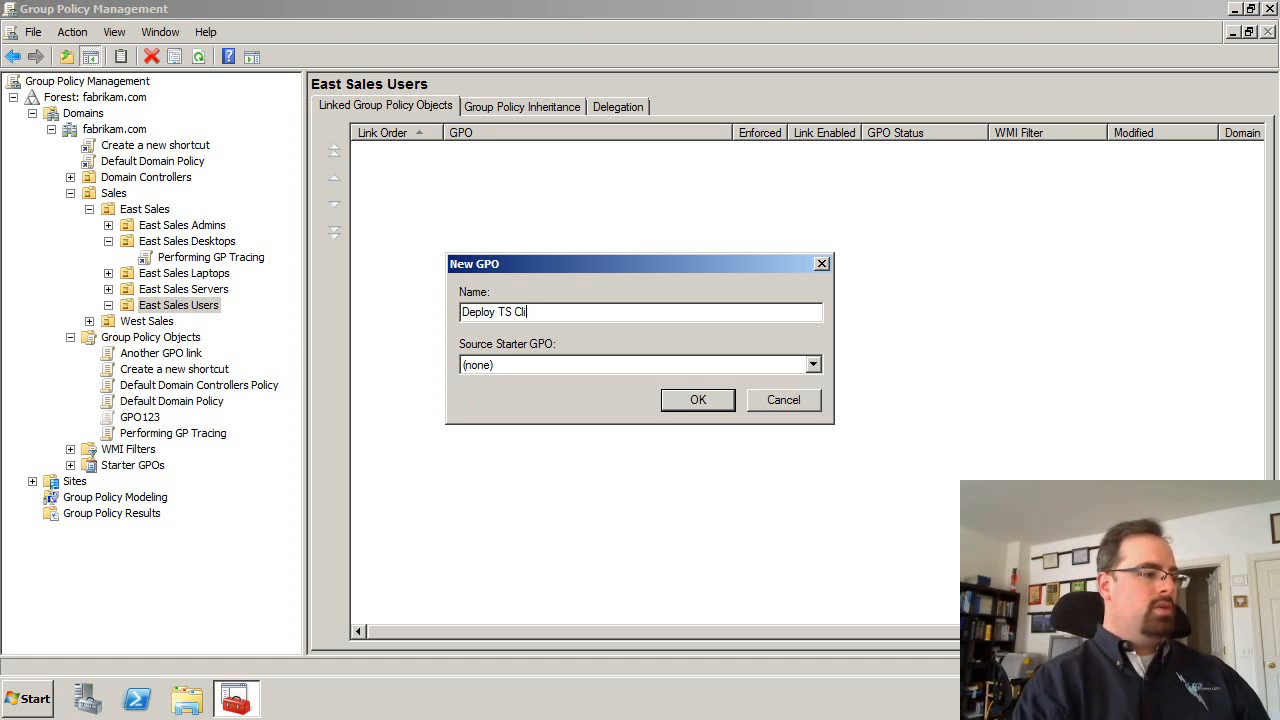
{"action": "key", "text": "BackSpace"}
{"action": "key", "text": "BackSpace"}
{"action": "key", "text": "BackSpace"}
{"action": "key", "text": "BackSpace"}
{"action": "type", "text": "ent"}
{"action": "key", "text": "Return"}
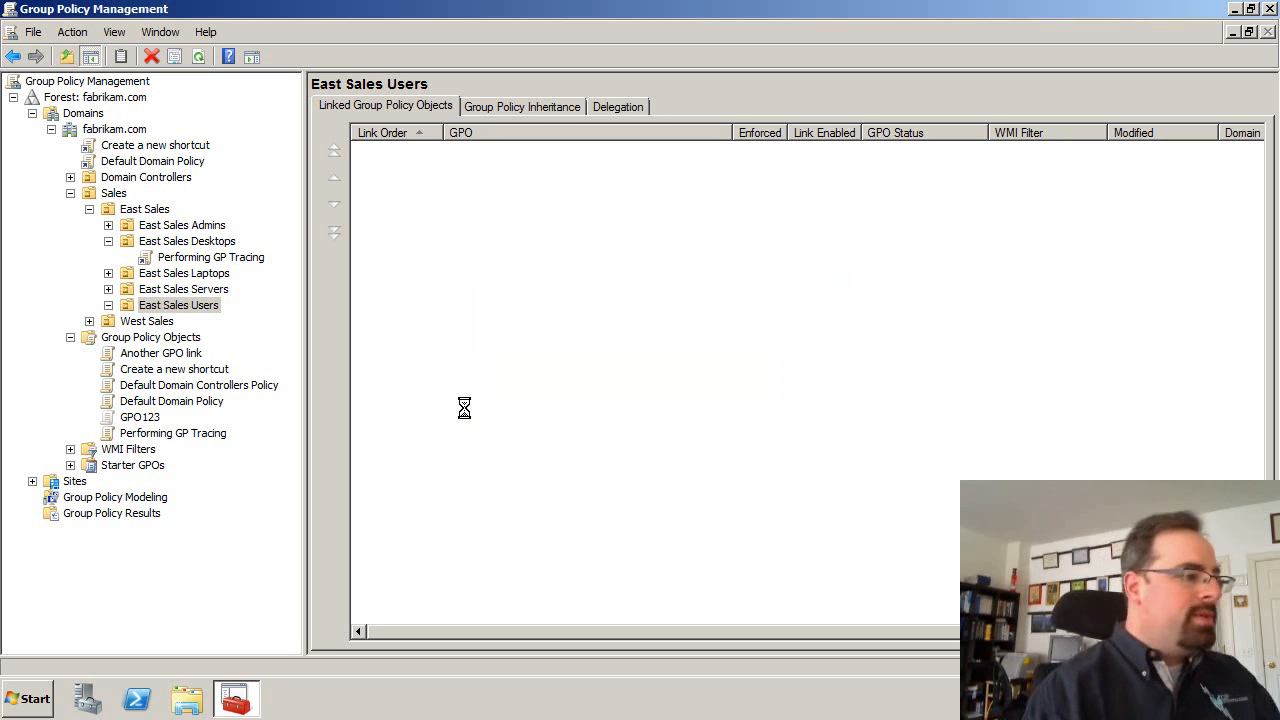
Open the Deploy TS Client GPO for editing and go to User Configuration's Software installation policy
{"action": "right_click", "coordinate": [214, 318]}
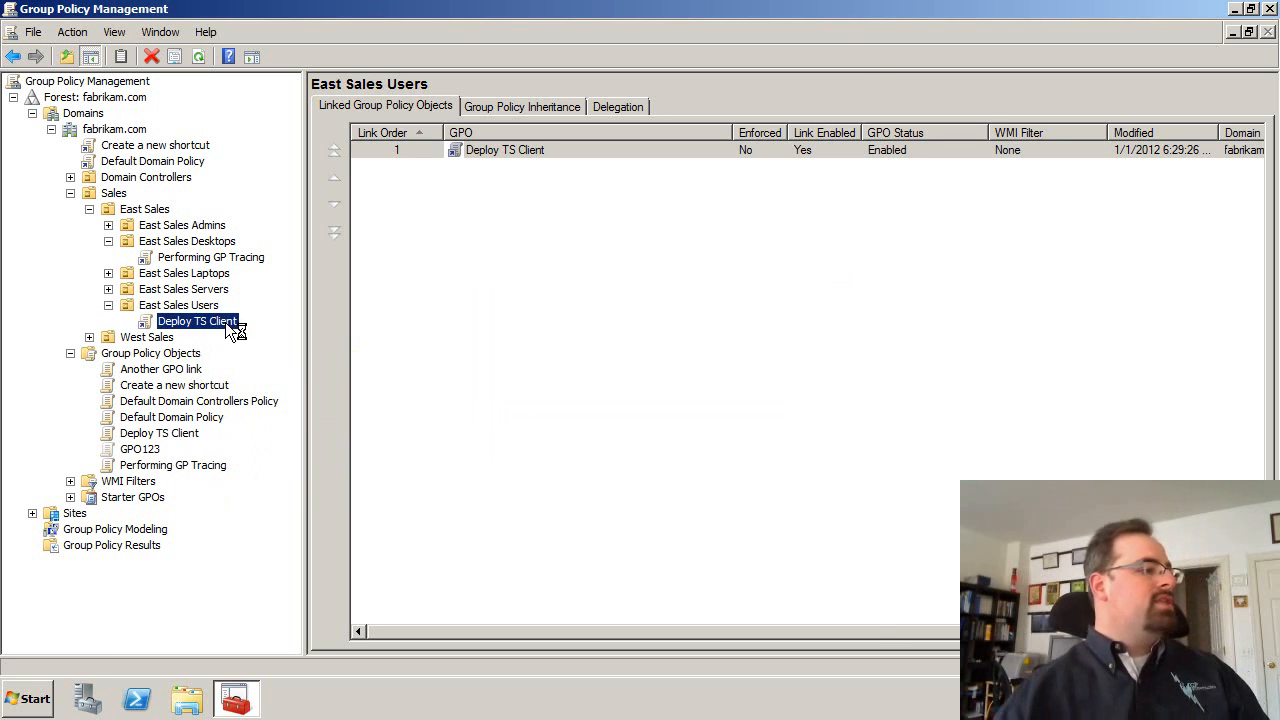
{"action": "left_click", "coordinate": [245, 325]}
{"action": "left_click", "coordinate": [119, 242]}
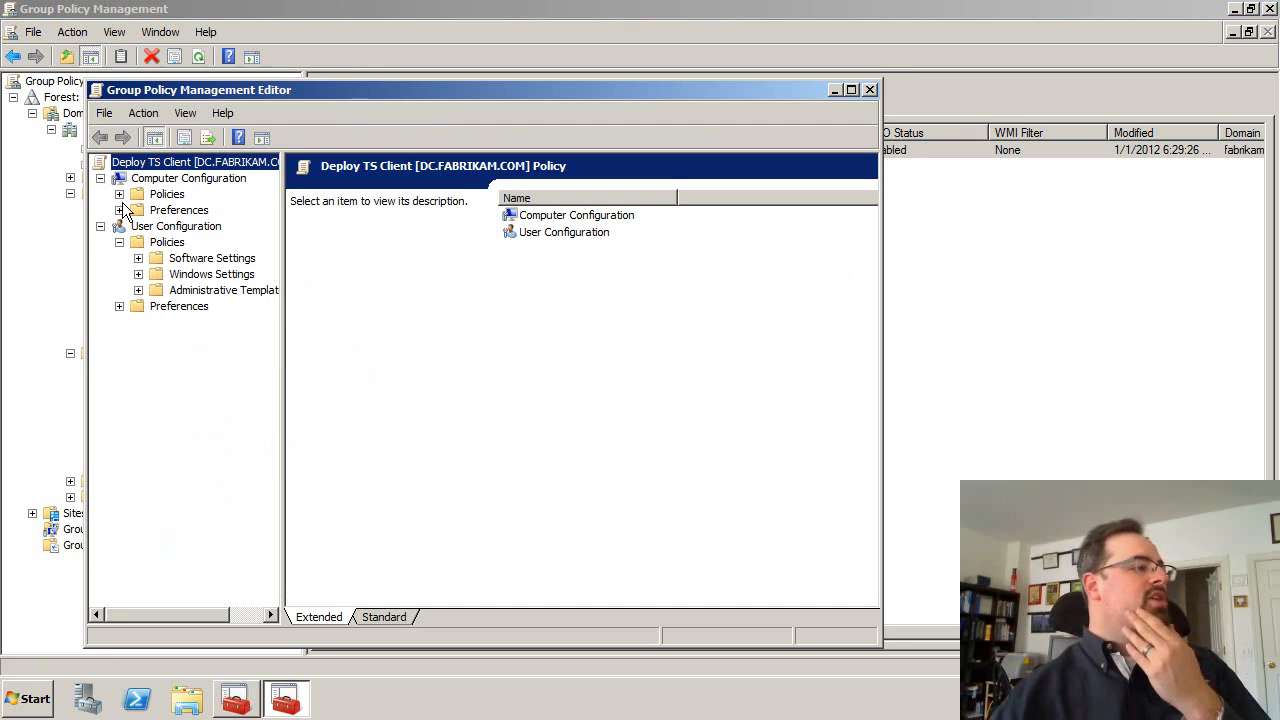
{"action": "left_click", "coordinate": [119, 194]}
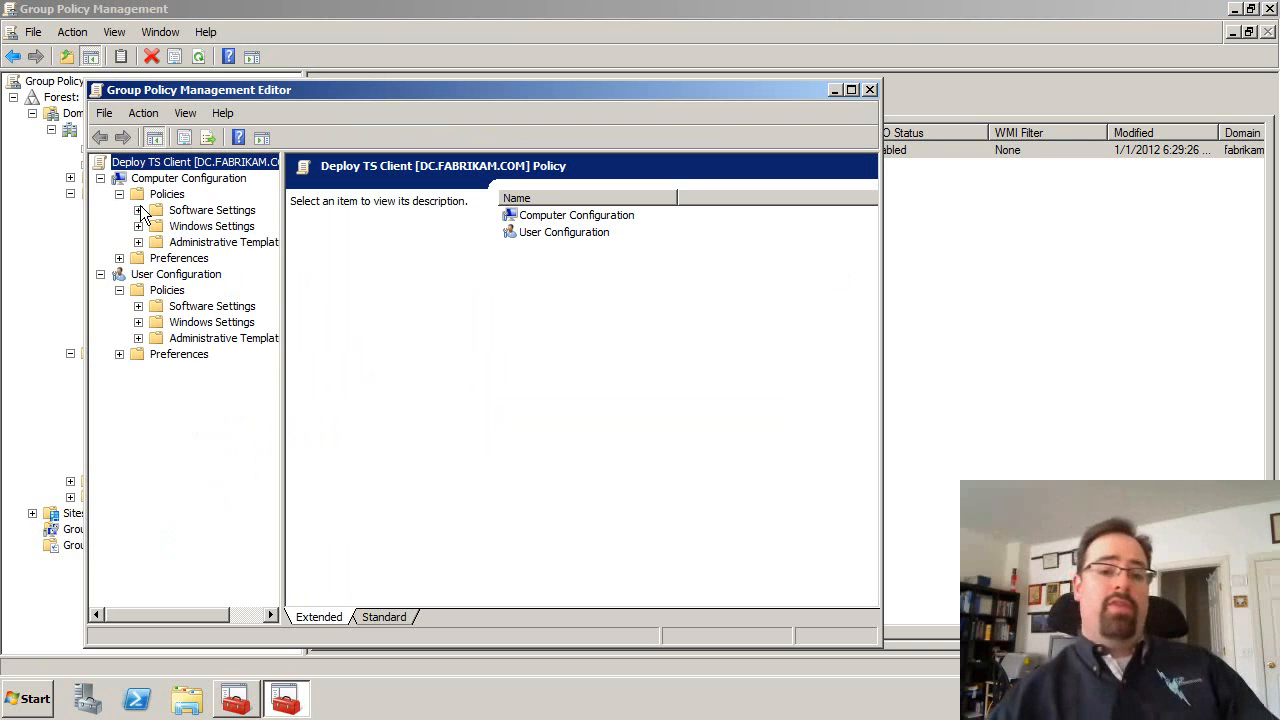
{"action": "left_click", "coordinate": [138, 210]}
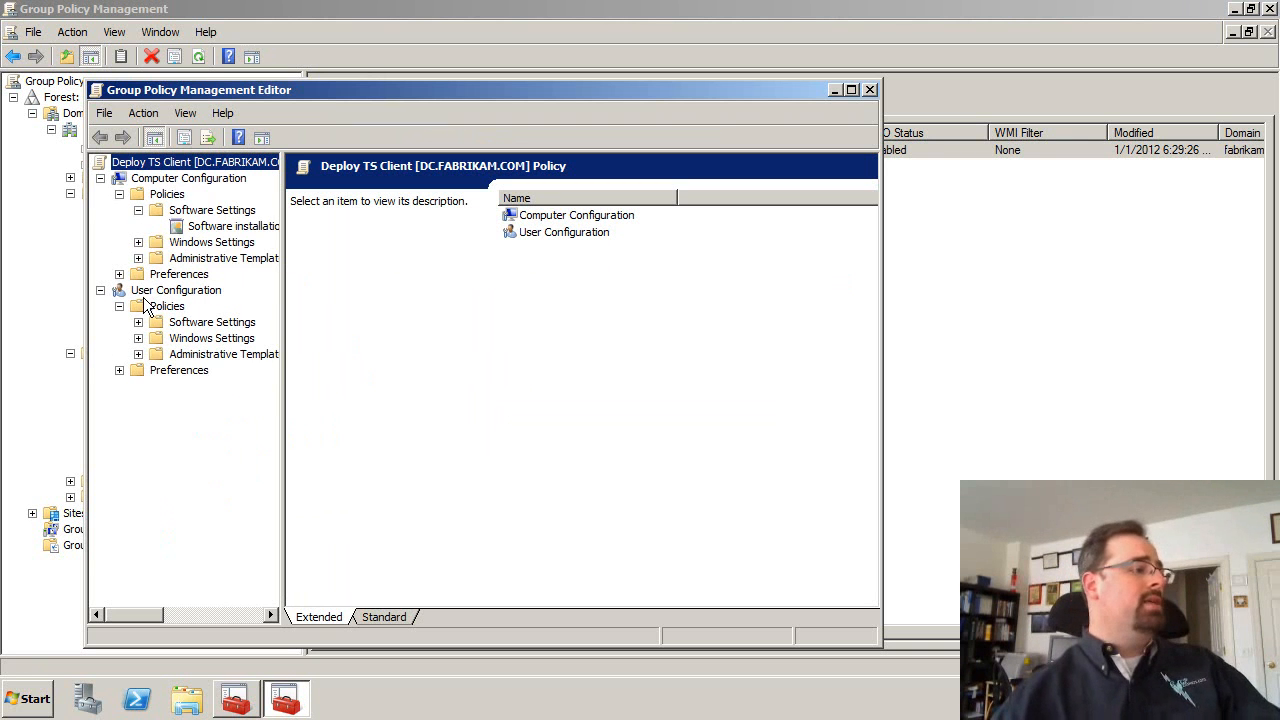
{"action": "left_click", "coordinate": [138, 322]}
{"action": "left_click_drag", "start_coordinate": [284, 314], "coordinate": [348, 308]}
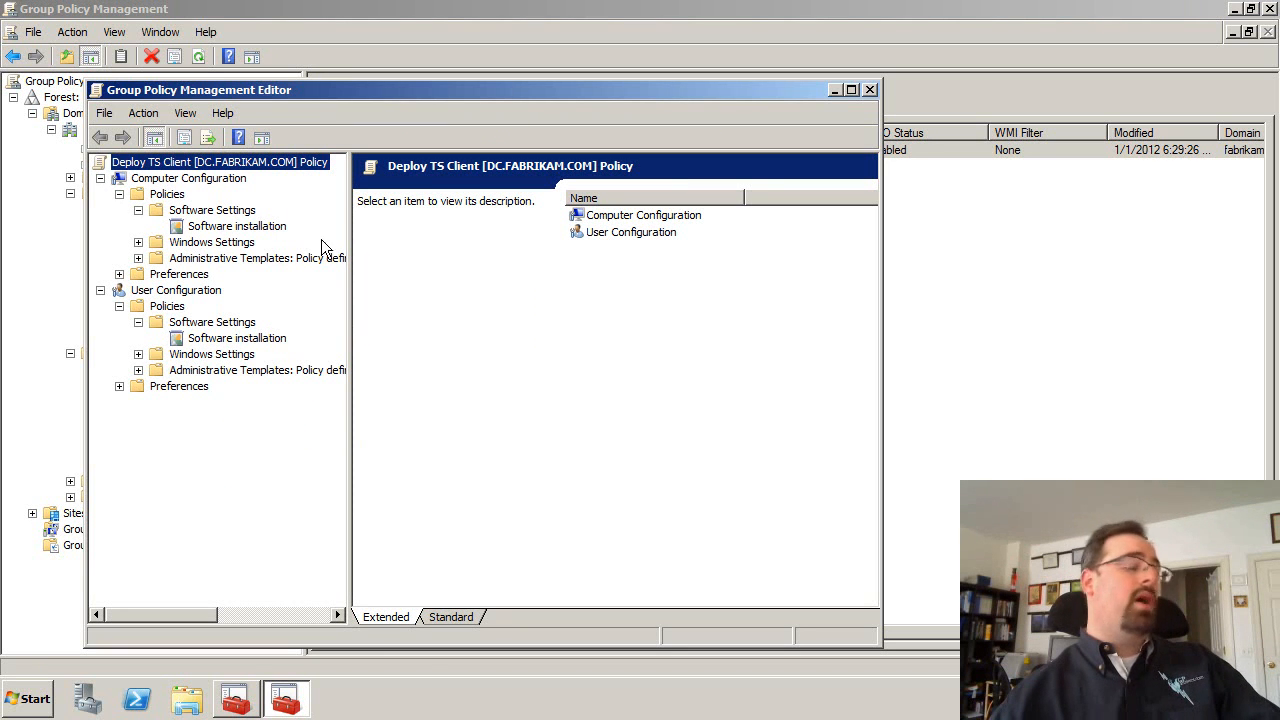
{"action": "left_click", "coordinate": [119, 194]}
{"action": "left_click", "coordinate": [230, 274]}
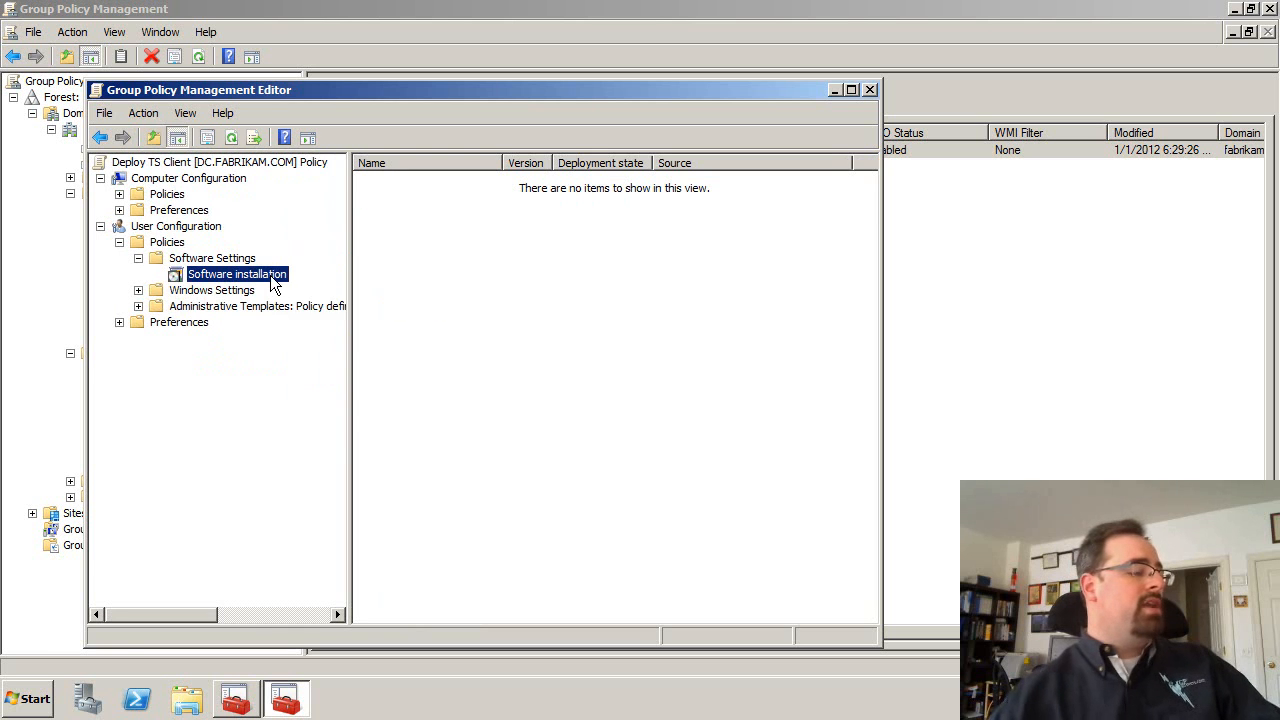
Add a new package, browsing to \\dc\SHARE\Software-Installation-Lab\Terminal Services Client MSI and picking Terminal Services Client
{"action": "right_click", "coordinate": [272, 277]}
{"action": "mouse_move", "coordinate": [300, 288]}
{"action": "left_click", "coordinate": [418, 287]}
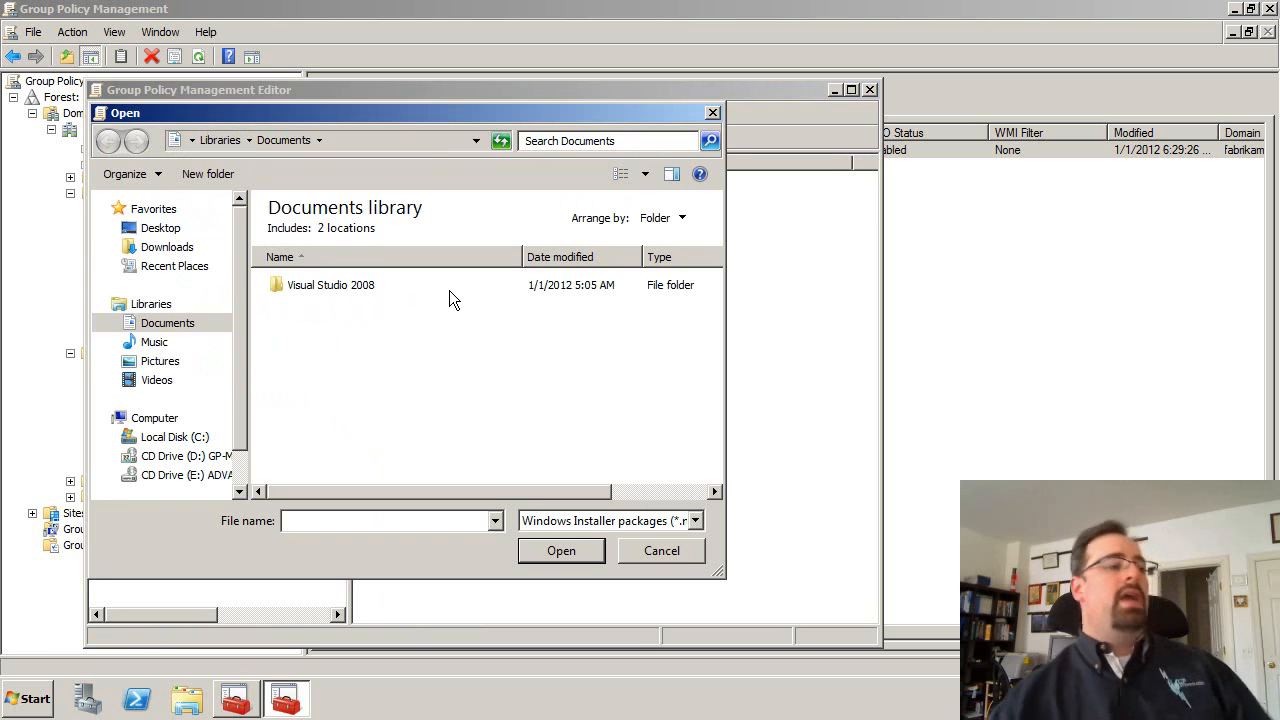
{"action": "type", "text": "\\dc\\"}
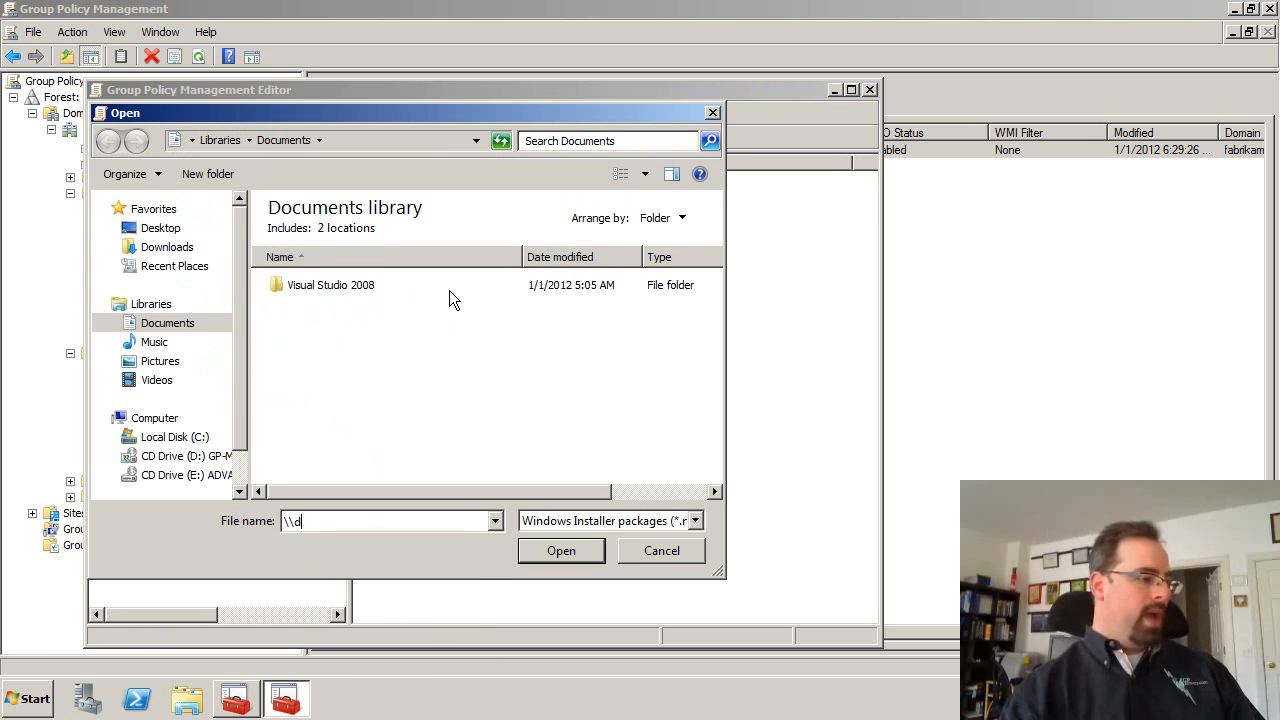
{"action": "key", "text": "Down"}
{"action": "key", "text": "Down"}
{"action": "key", "text": "Return"}
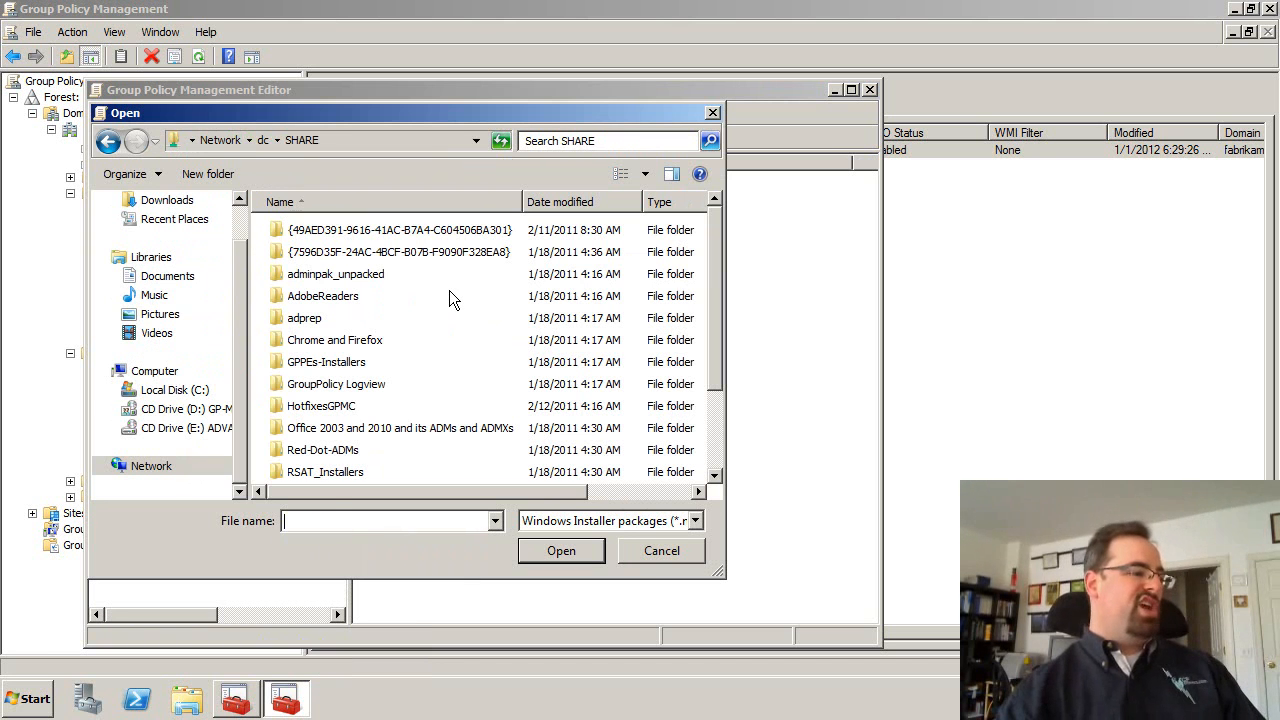
{"action": "left_click_drag", "start_coordinate": [718, 322], "coordinate": [711, 382]}
{"action": "double_click", "coordinate": [340, 386]}
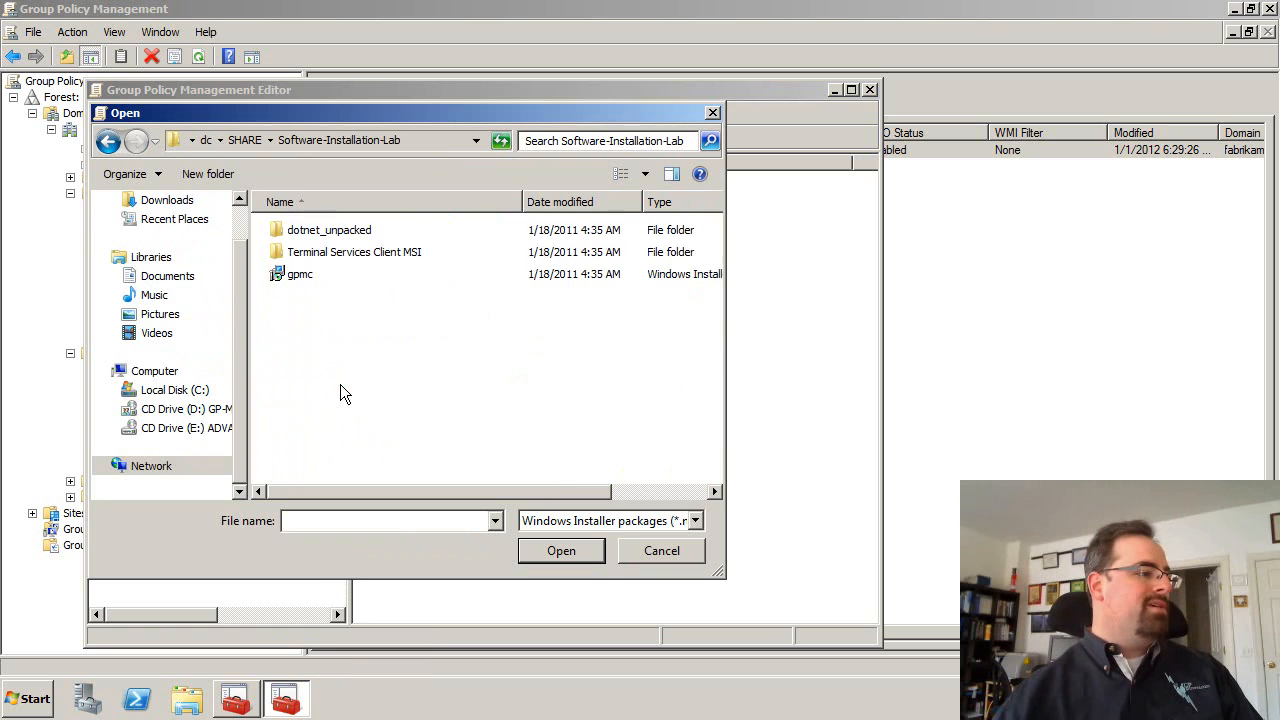
{"action": "double_click", "coordinate": [340, 252]}
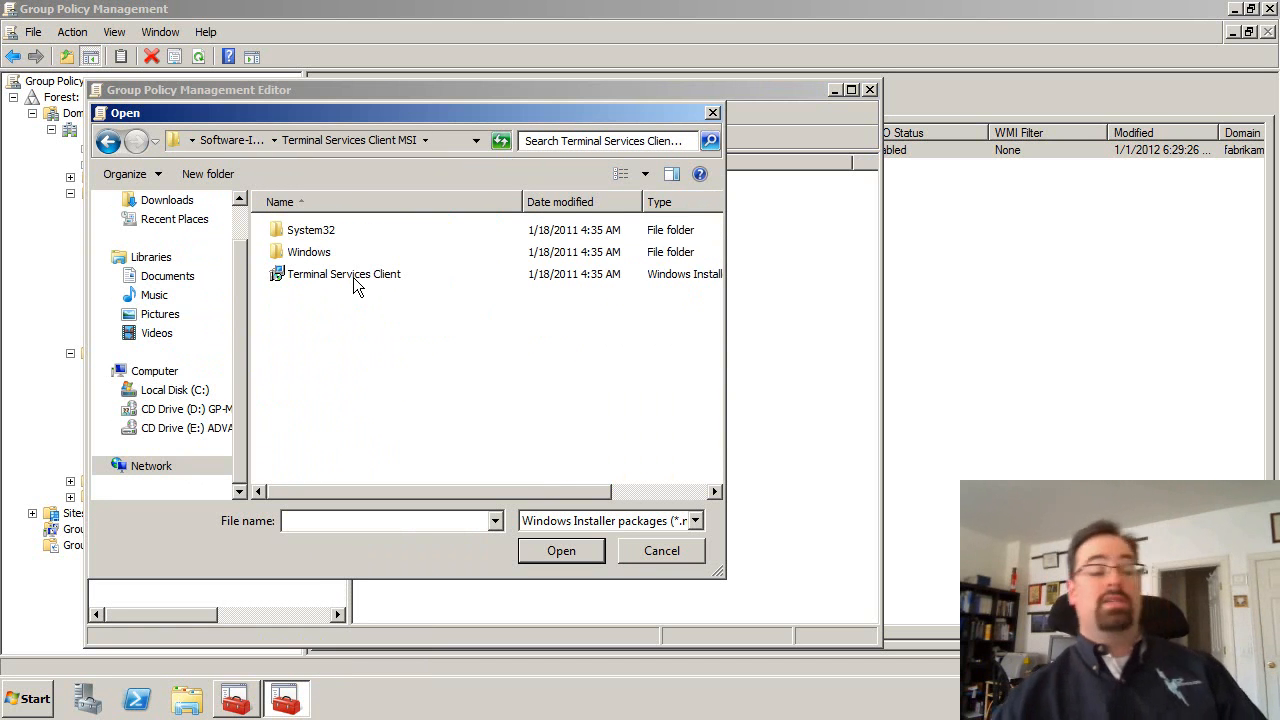
{"action": "double_click", "coordinate": [356, 287]}
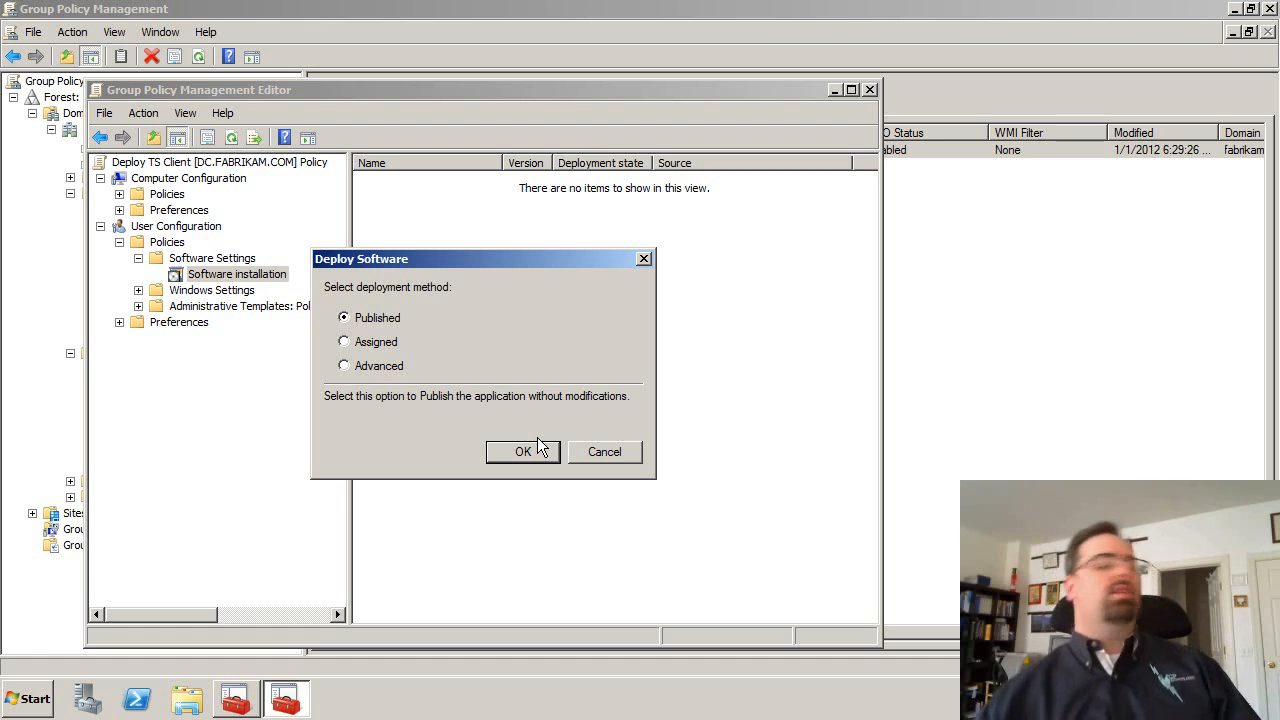
Deploy the package with the Advanced method, setting the deployment type to Assigned and the installation interface to Basic
{"action": "left_click", "coordinate": [363, 370]}
{"action": "left_click", "coordinate": [512, 454]}
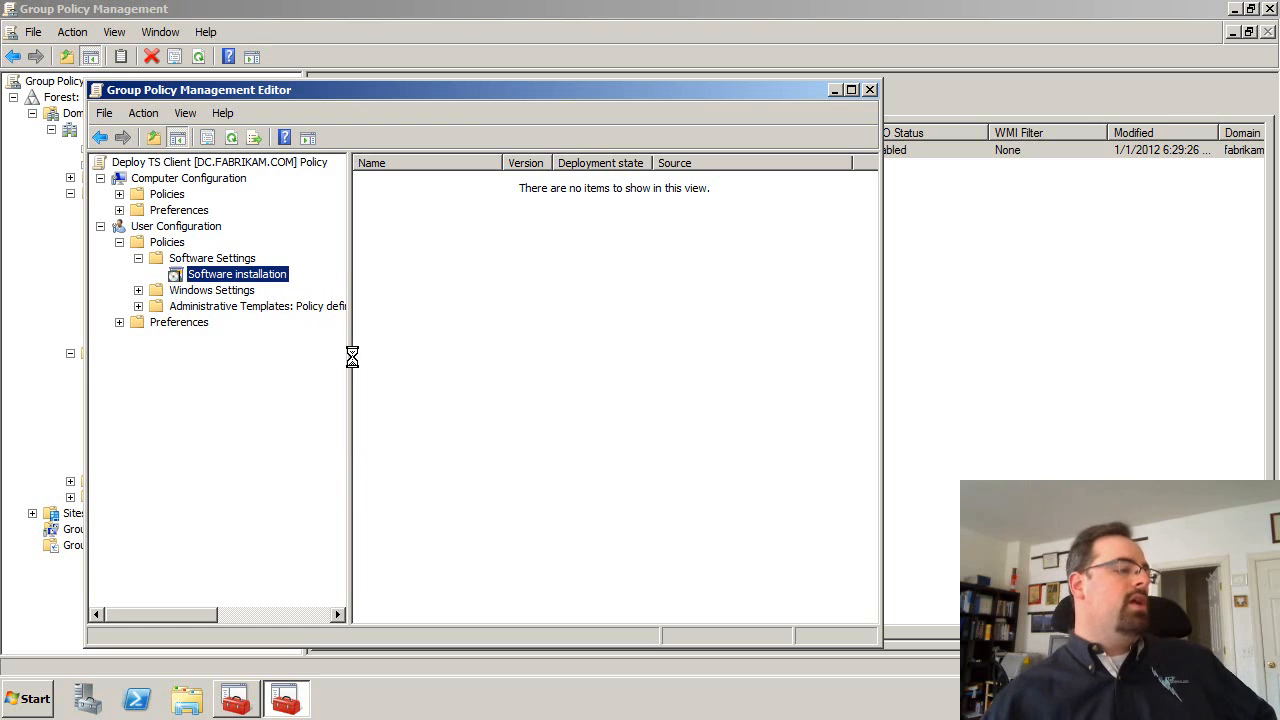
{"action": "left_click", "coordinate": [193, 134]}
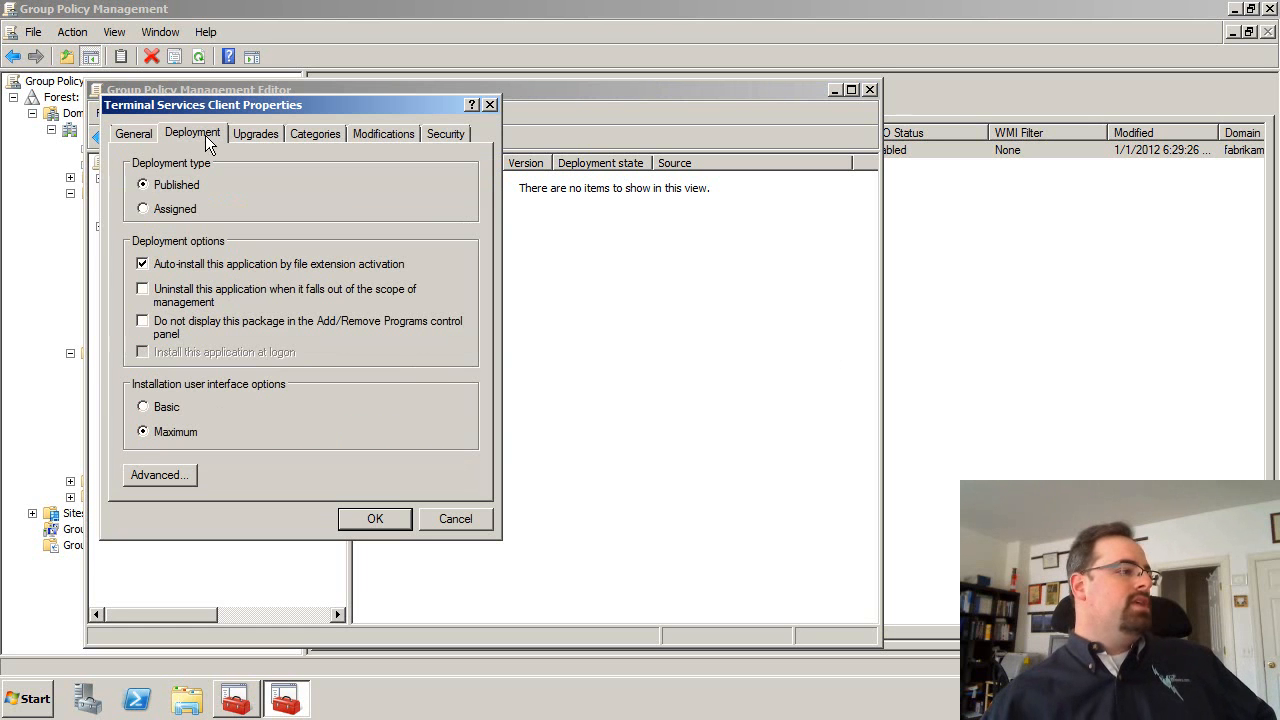
{"action": "left_click", "coordinate": [172, 209]}
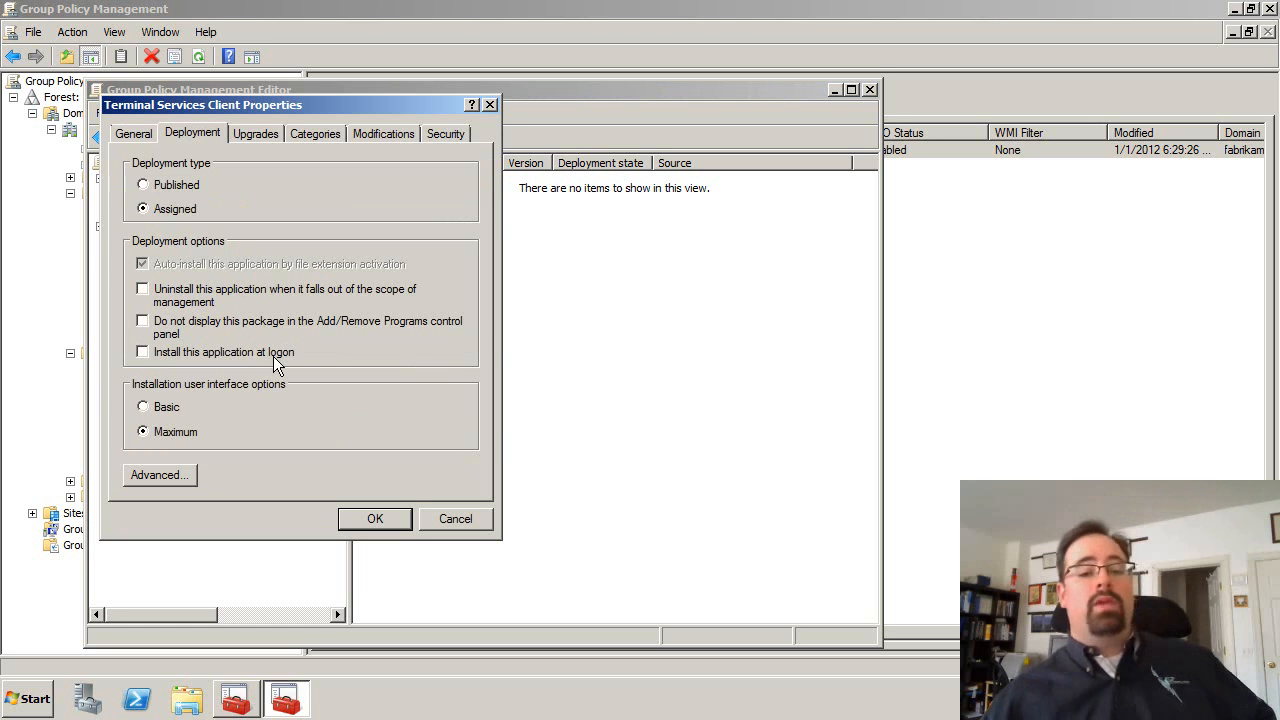
{"action": "left_click", "coordinate": [219, 410]}
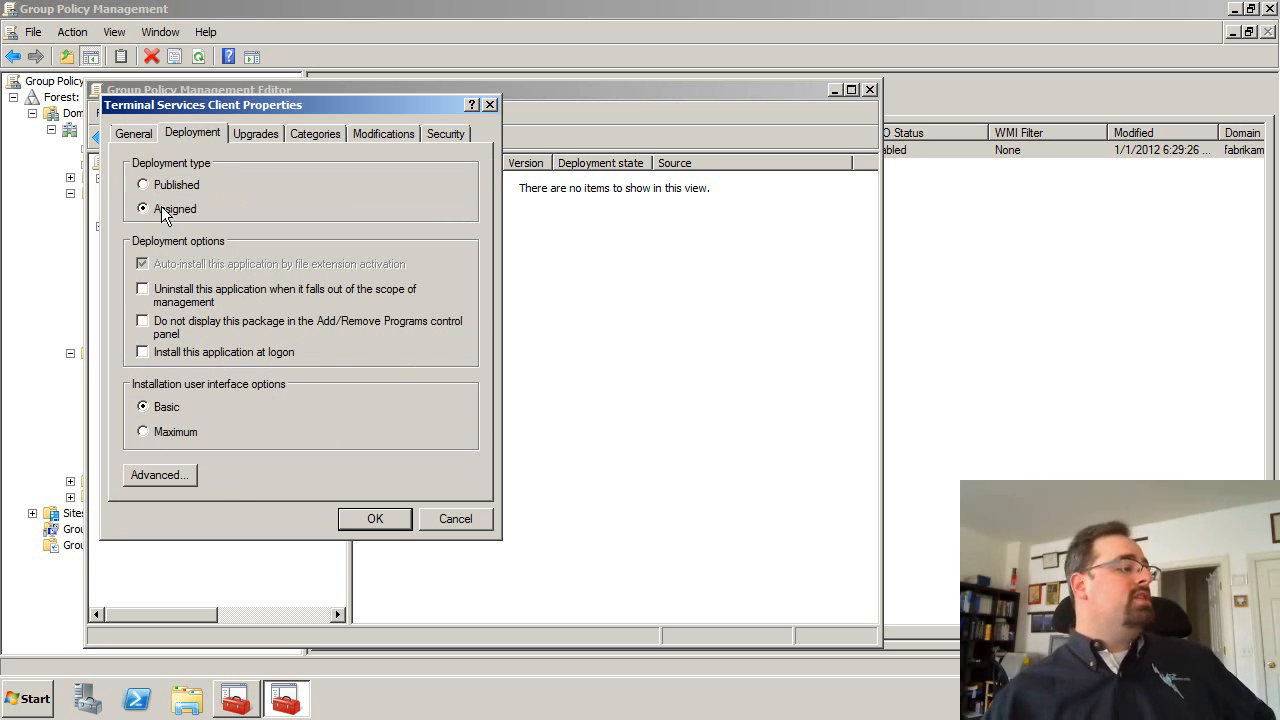
{"action": "left_click", "coordinate": [368, 519]}
{"action": "left_click", "coordinate": [512, 444]}
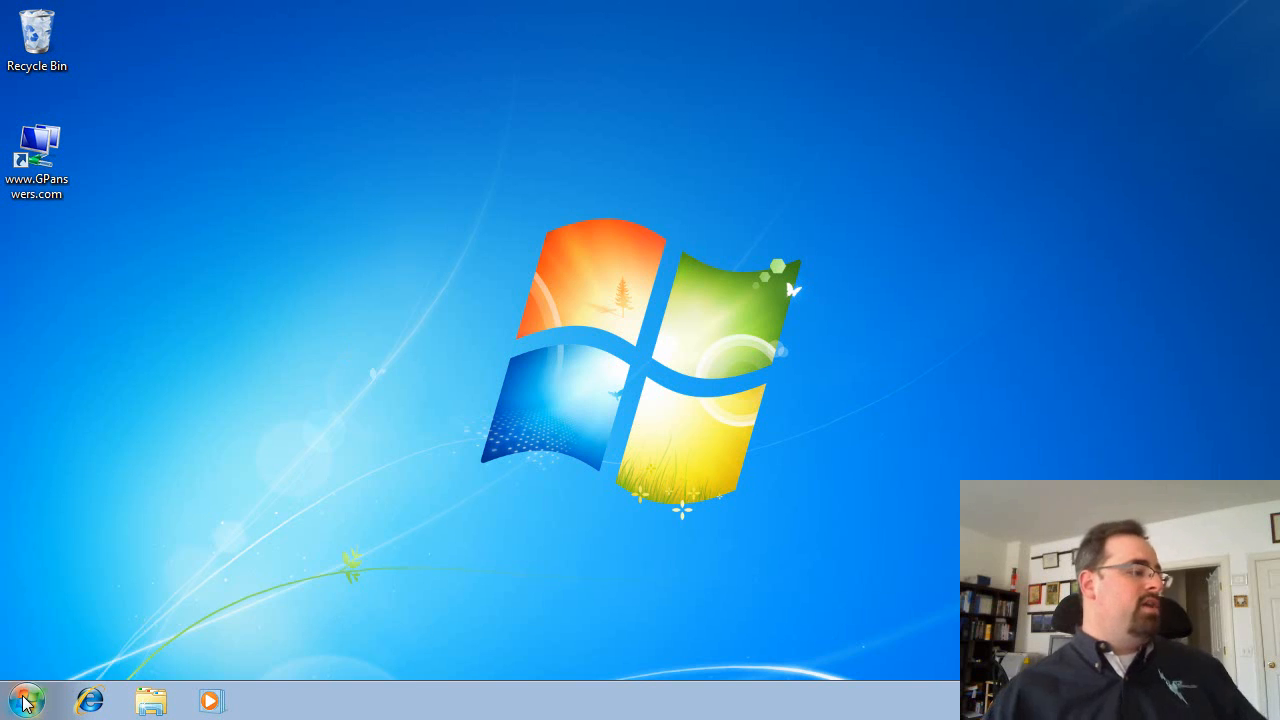
On the client computer, run gpupdate from a command prompt and close the window
{"action": "left_click", "coordinate": [28, 700]}
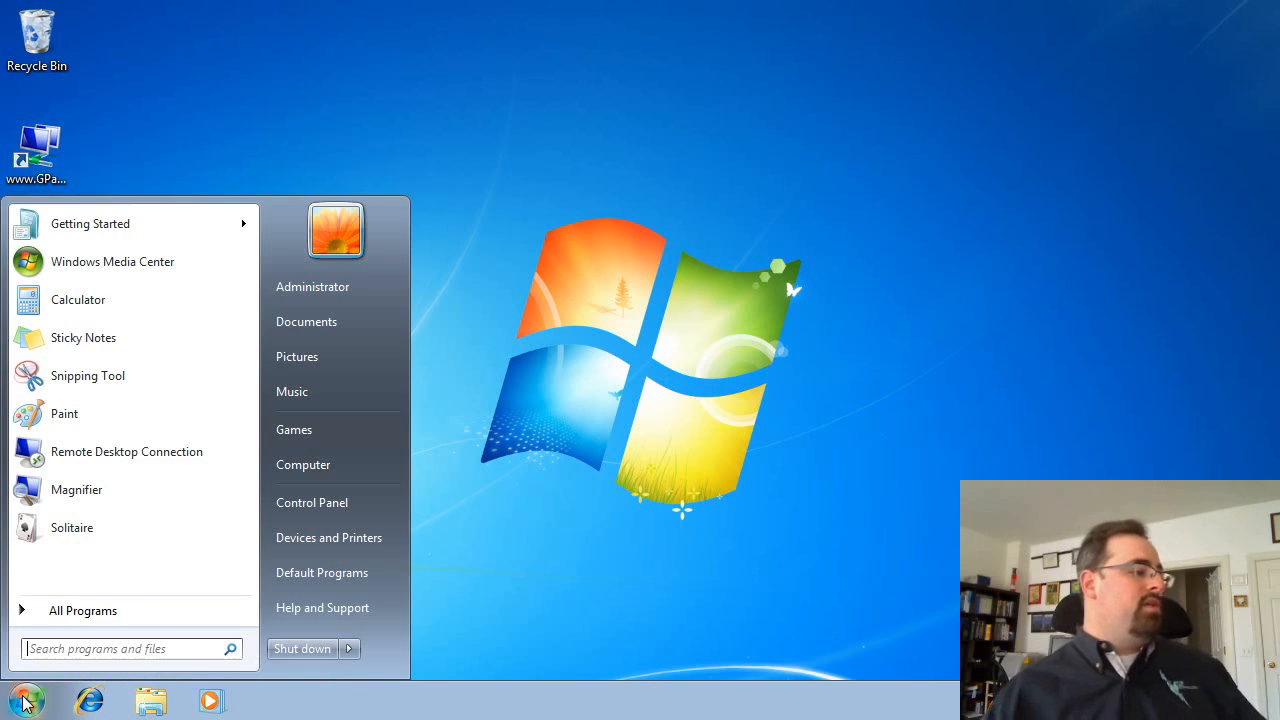
{"action": "type", "text": "cmd"}
{"action": "key", "text": "Return"}
{"action": "type", "text": "gpupdate"}
{"action": "key", "text": "Return"}
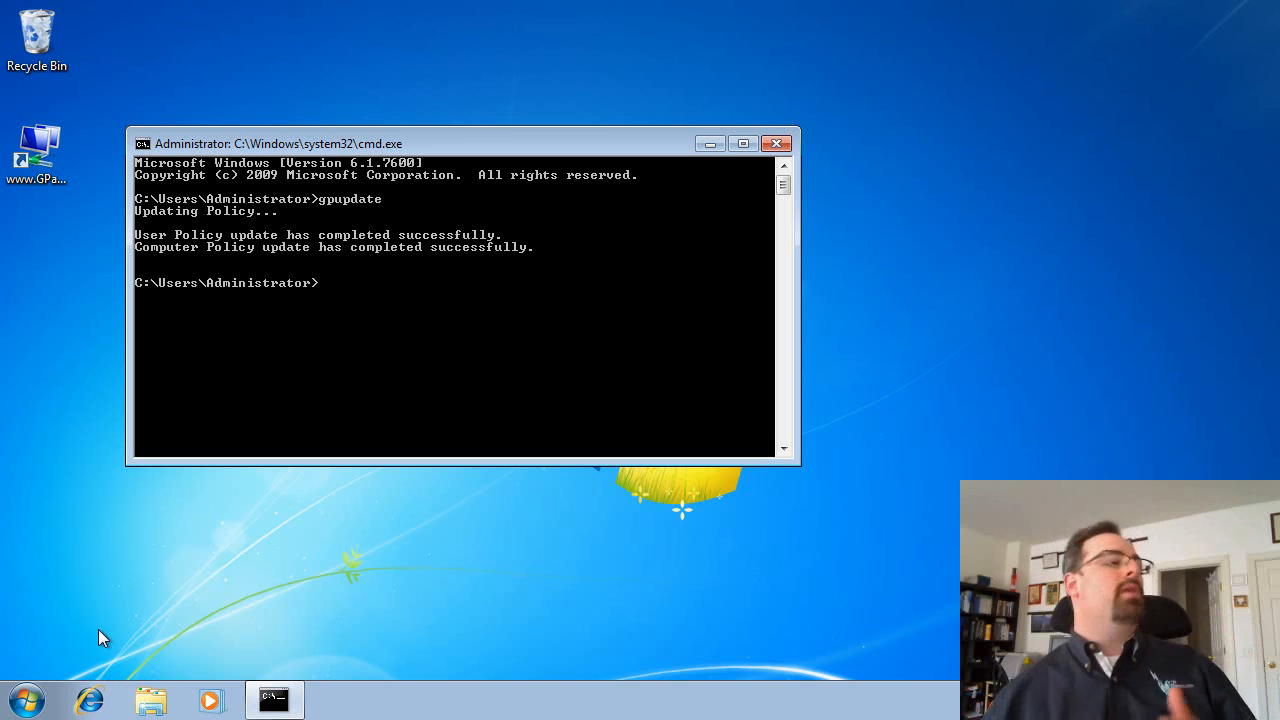
{"action": "left_click", "coordinate": [780, 146]}
Log off the current Windows session
{"action": "left_click", "coordinate": [27, 700]}
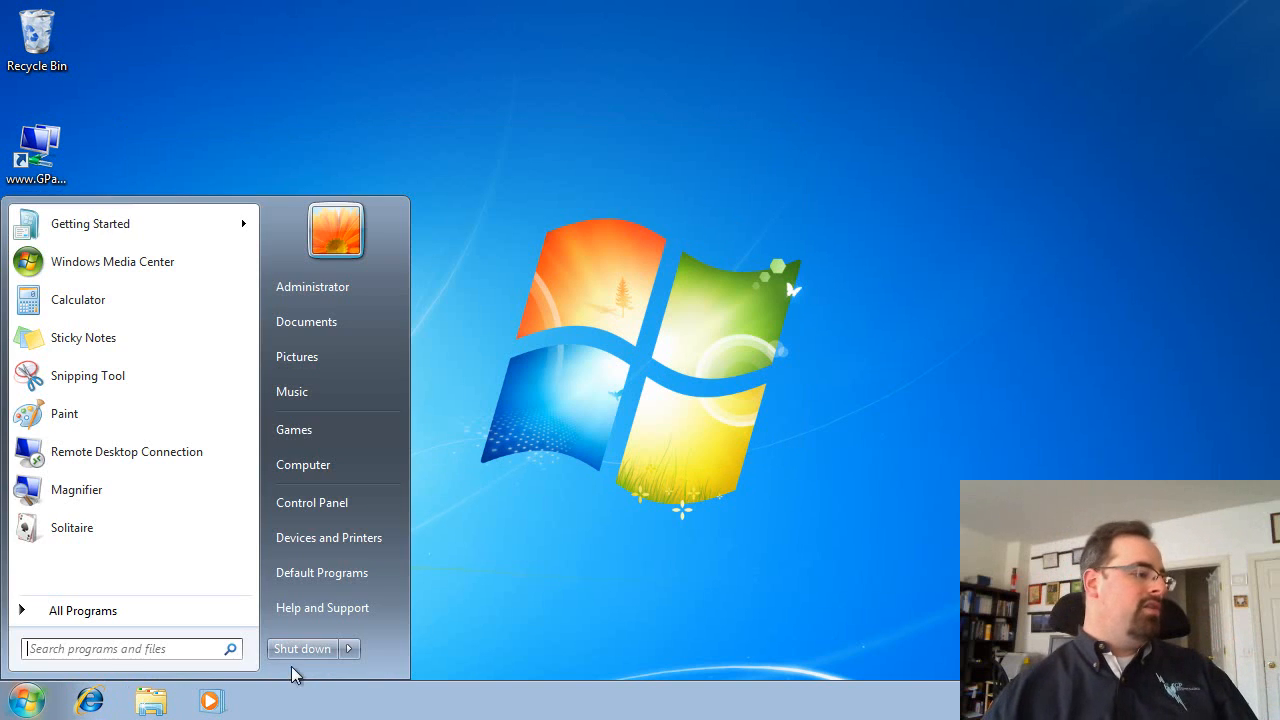
{"action": "left_click", "coordinate": [350, 651]}
{"action": "left_click", "coordinate": [426, 576]}
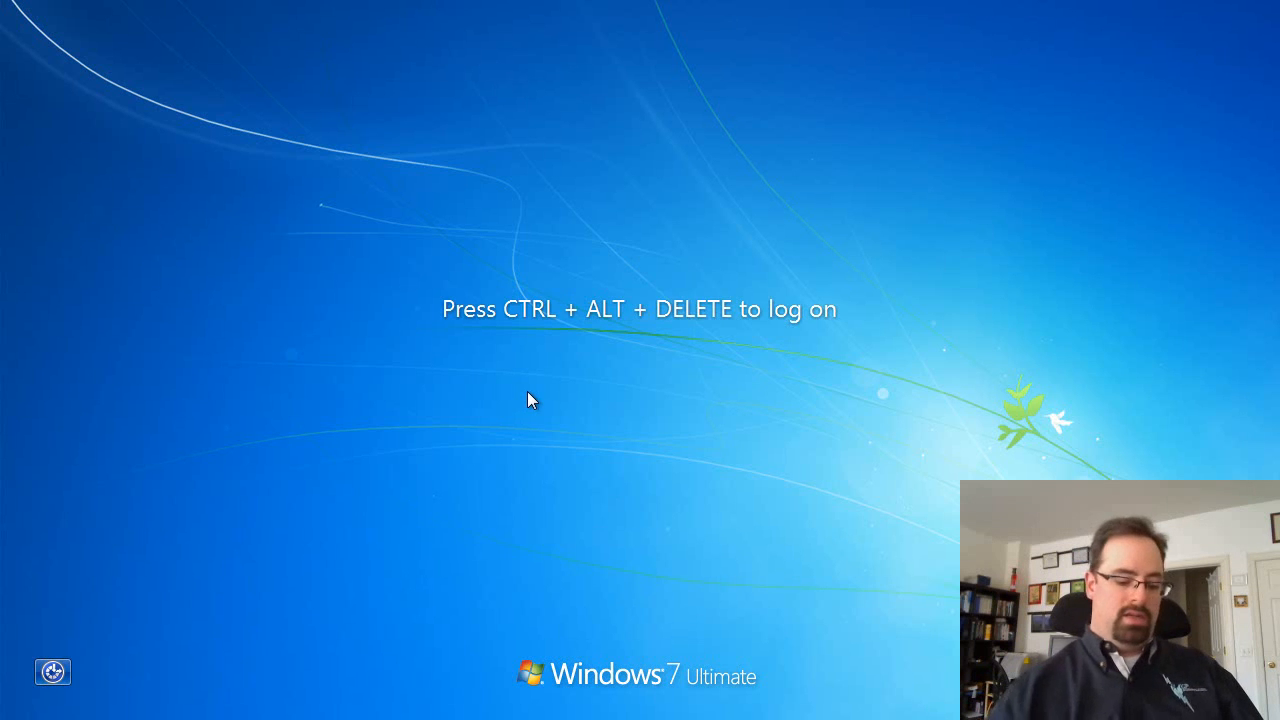
Log on to the domain as the other user eastsalesuser1
{"action": "key", "text": "ctrl+alt+Delete"}
{"action": "left_click", "coordinate": [627, 551]}
{"action": "left_click", "coordinate": [749, 421]}
{"action": "type", "text": "eastsalesuser1"}
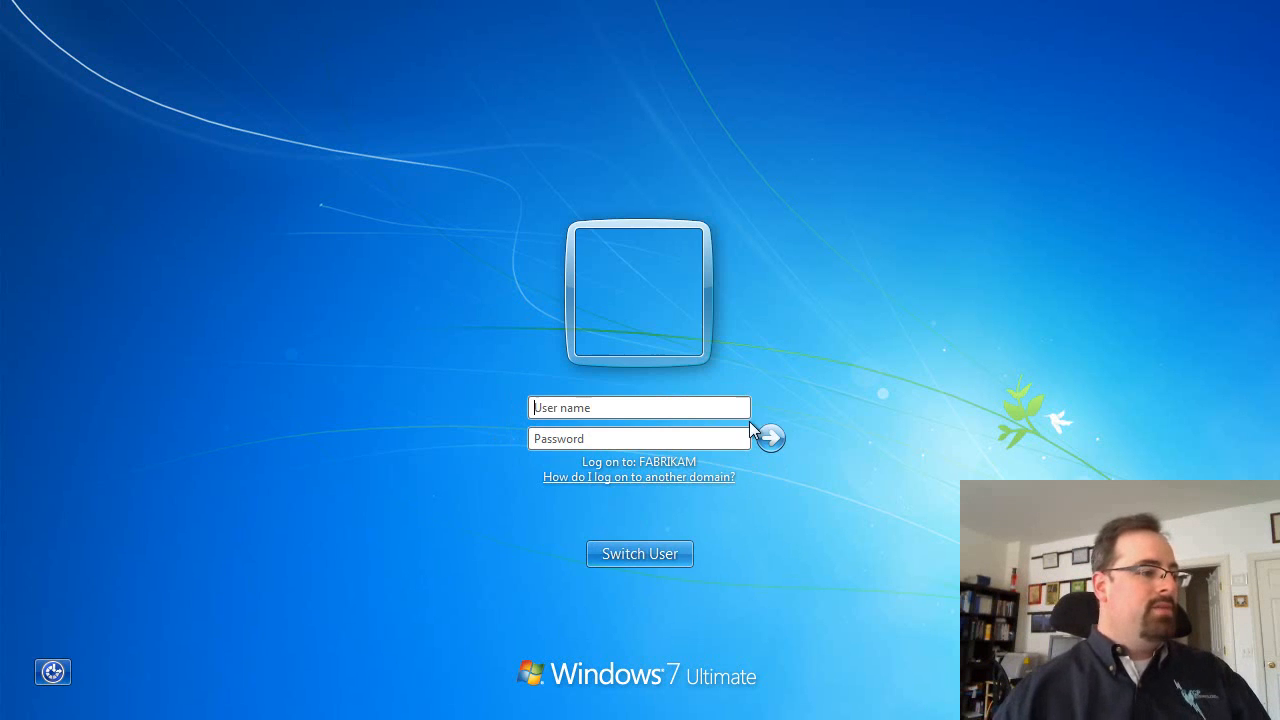
{"action": "key", "text": "Return"}
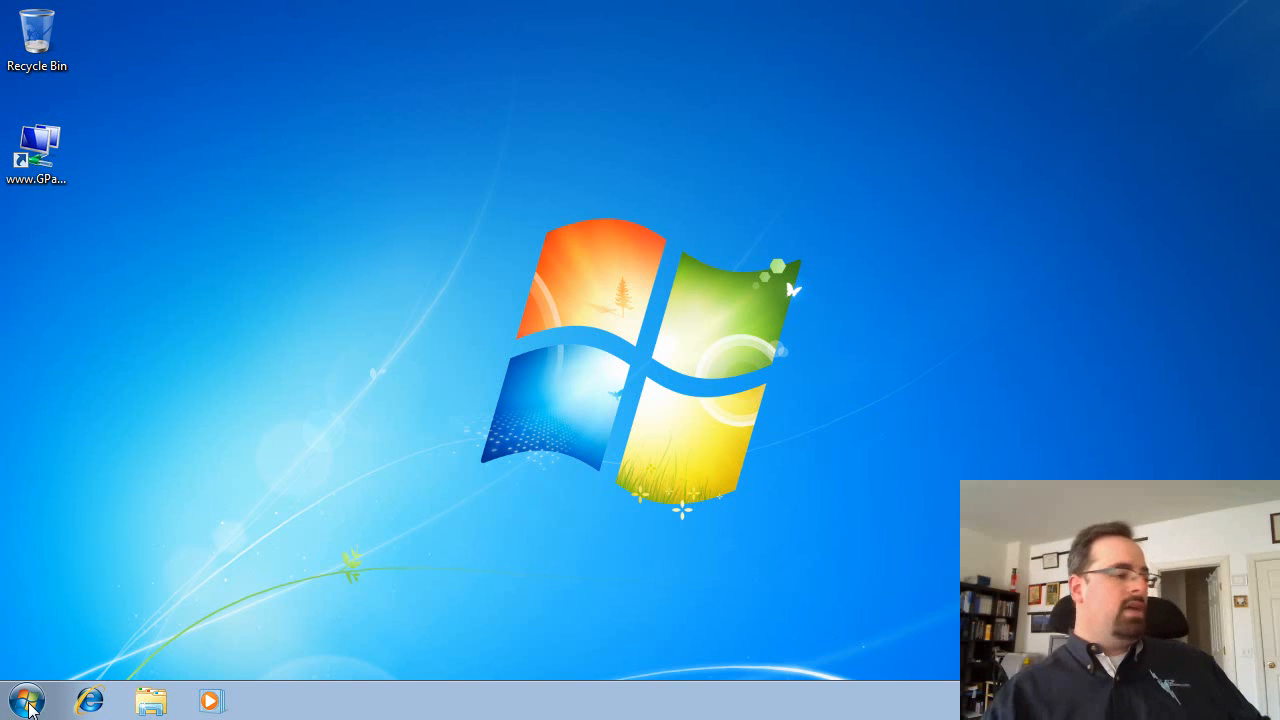
Launch Remote Desktop Connection from the Terminal Services Client program folder, then close it
{"action": "left_click", "coordinate": [28, 706]}
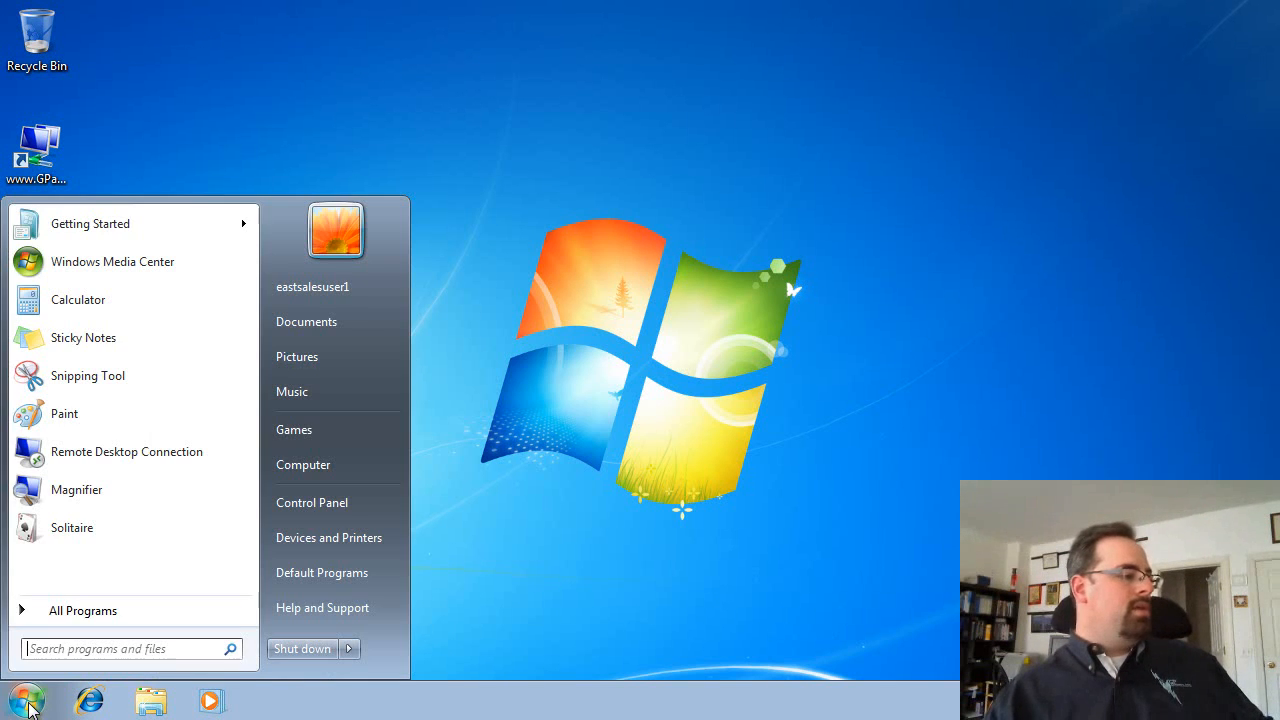
{"action": "left_click", "coordinate": [57, 614]}
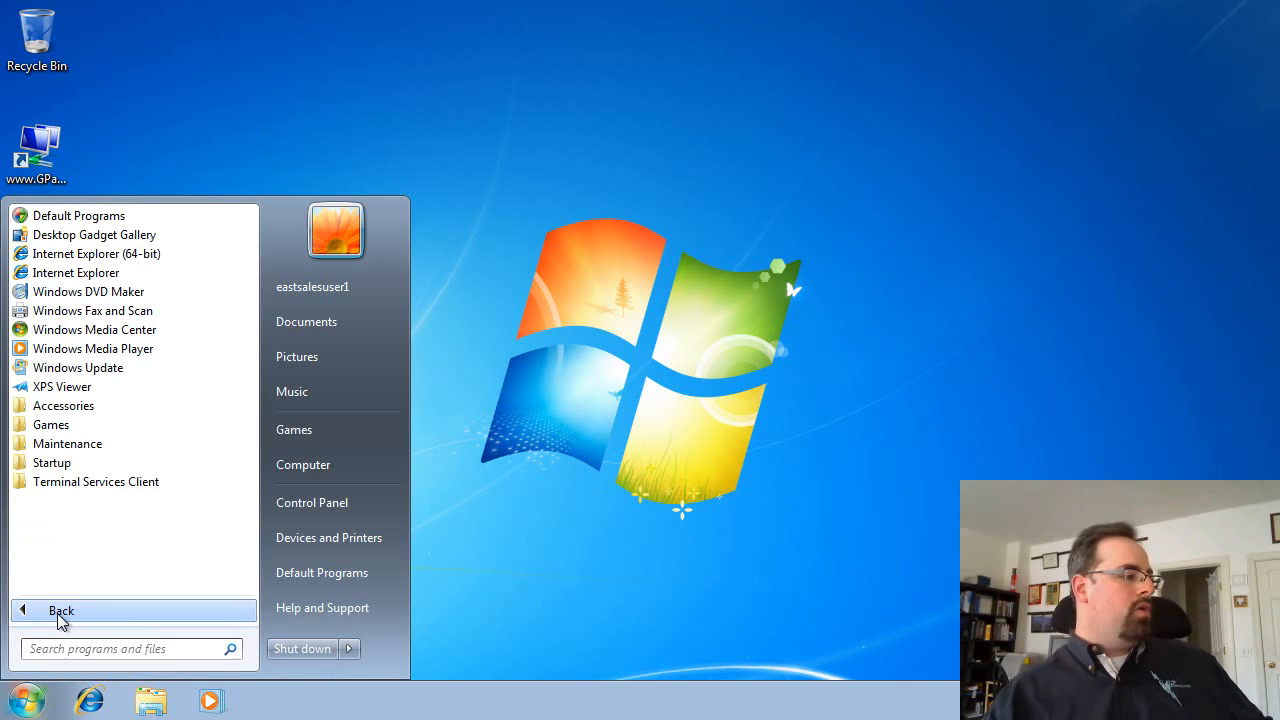
{"action": "left_click", "coordinate": [143, 485]}
{"action": "left_click", "coordinate": [115, 520]}
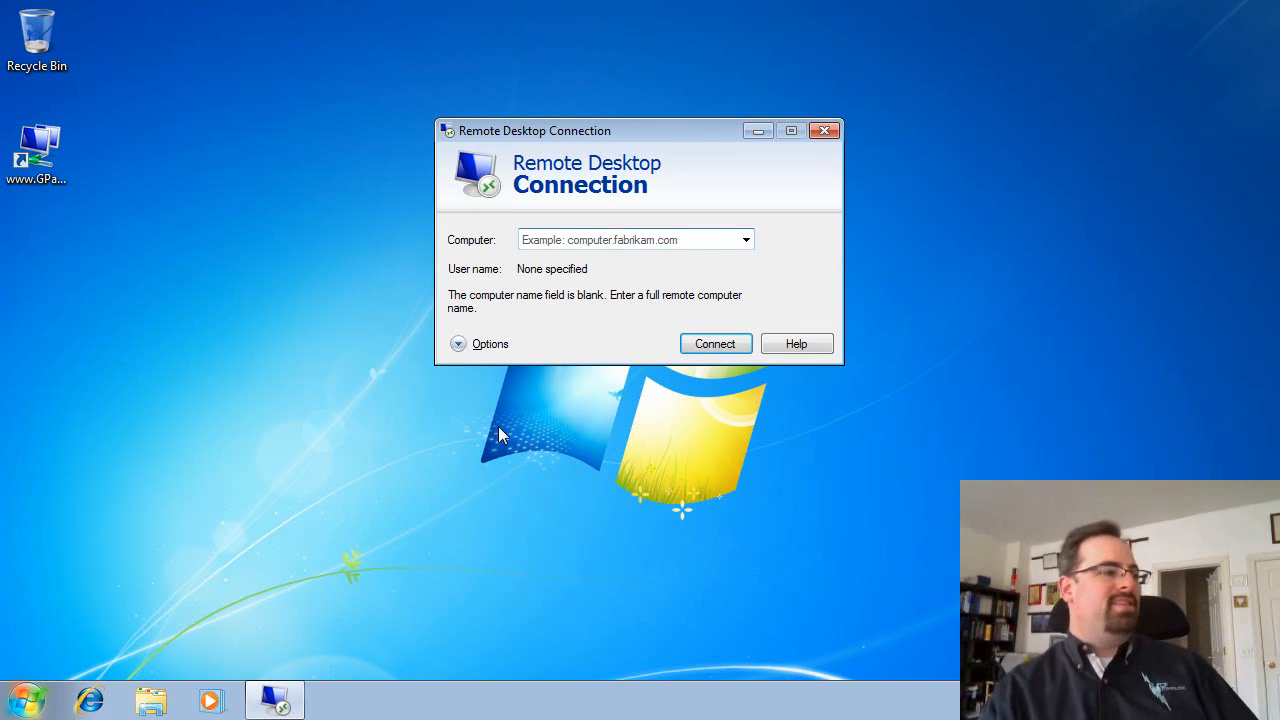
{"action": "left_click", "coordinate": [823, 131]}
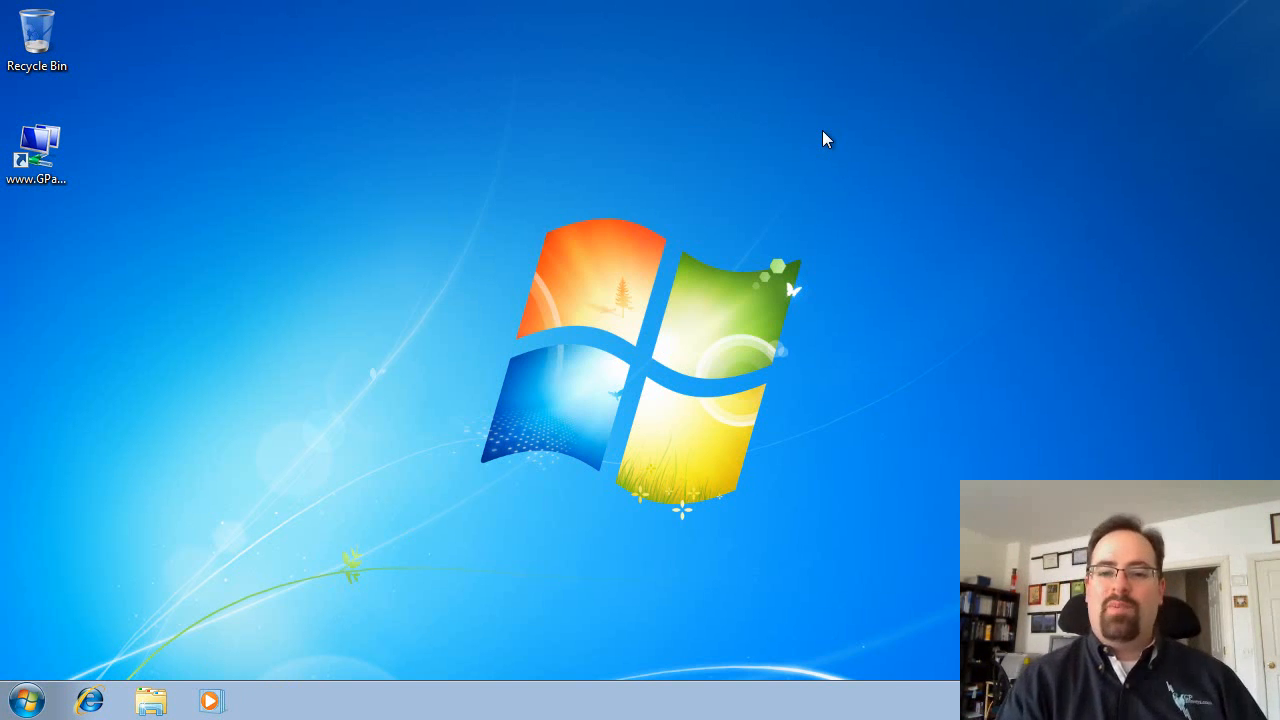